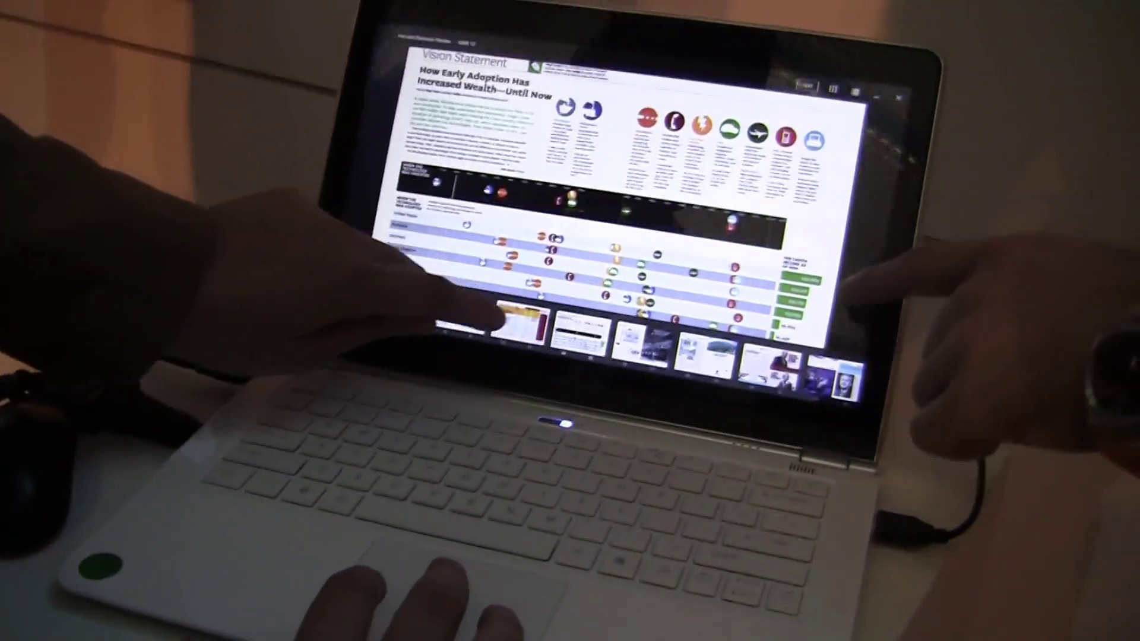
{"action": "left_click", "coordinate": [570, 301]}
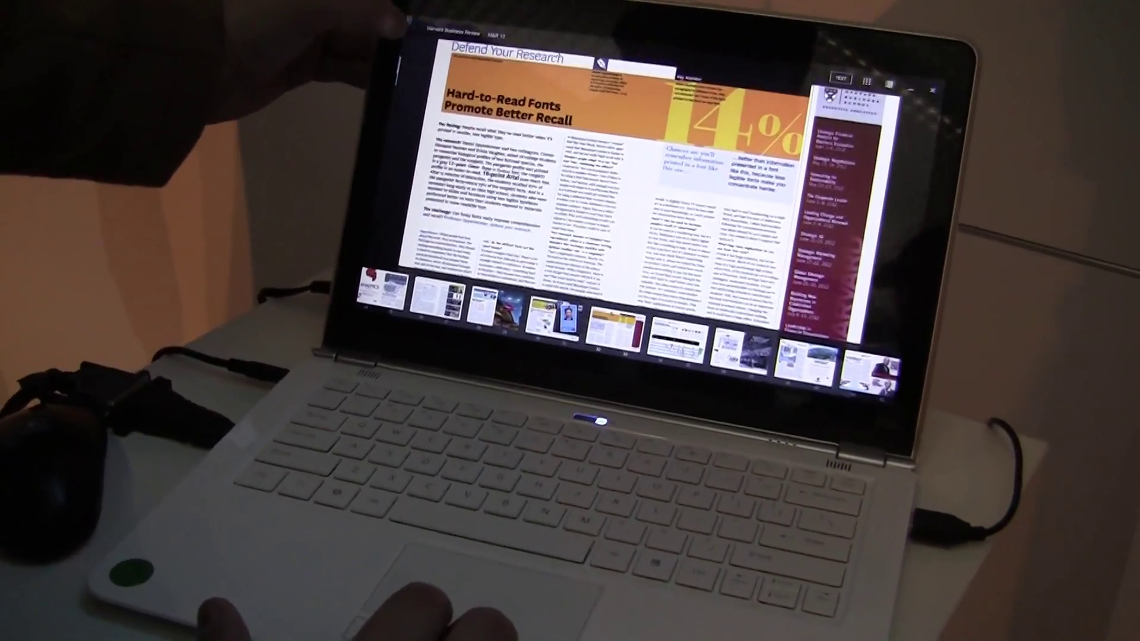
{"action": "left_click", "coordinate": [400, 31]}
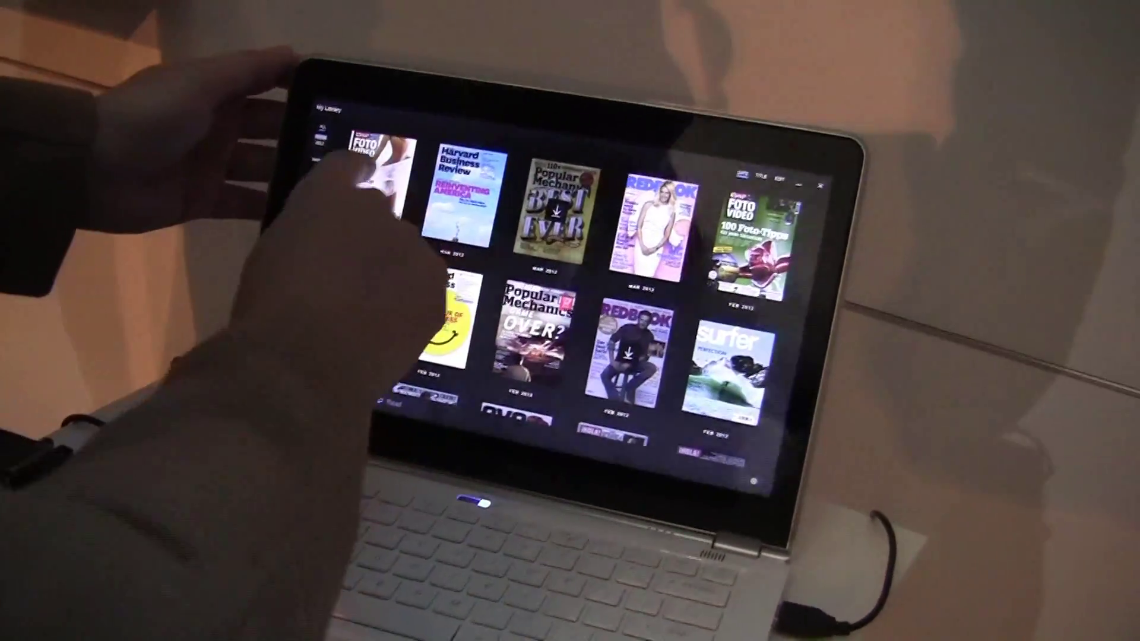
{"action": "left_click", "coordinate": [370, 174]}
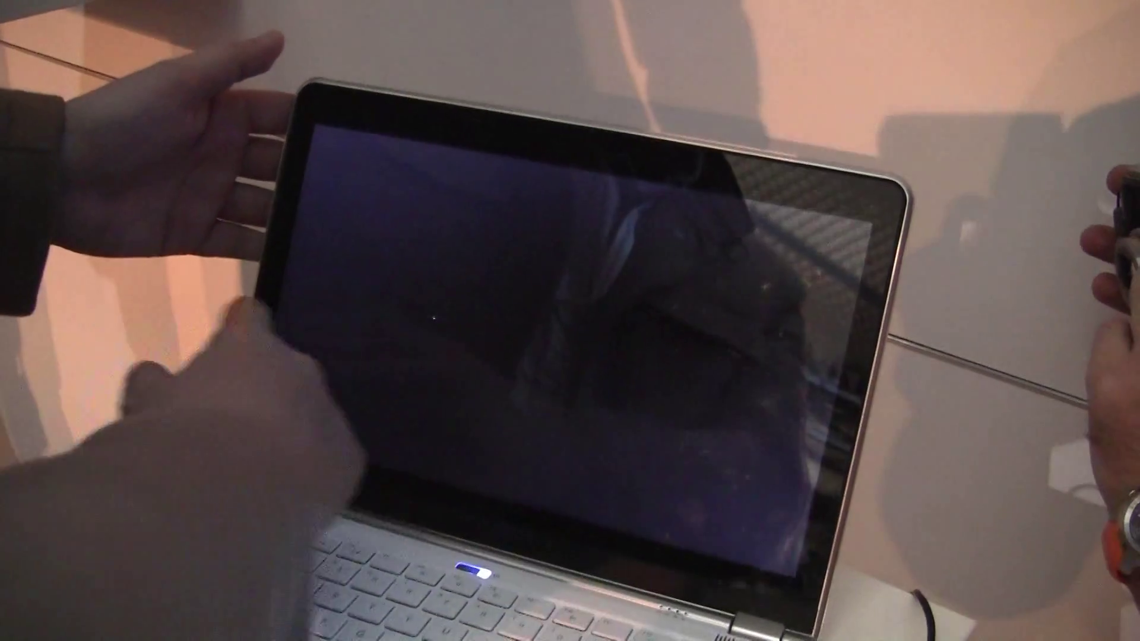
{"action": "left_click_drag", "start_coordinate": [740, 378], "coordinate": [445, 481]}
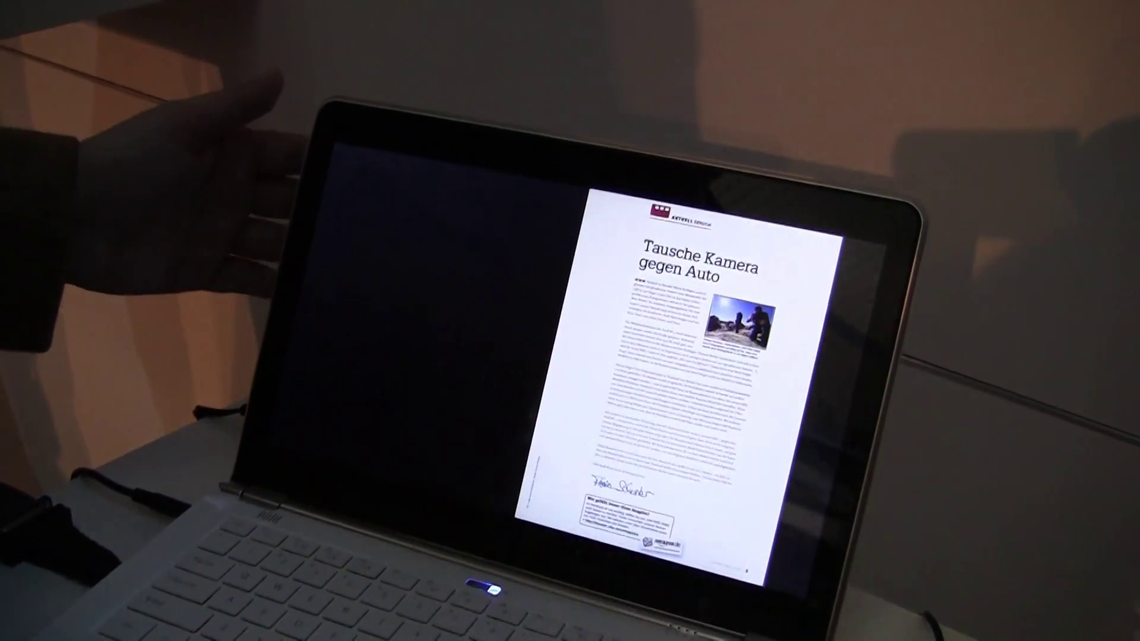